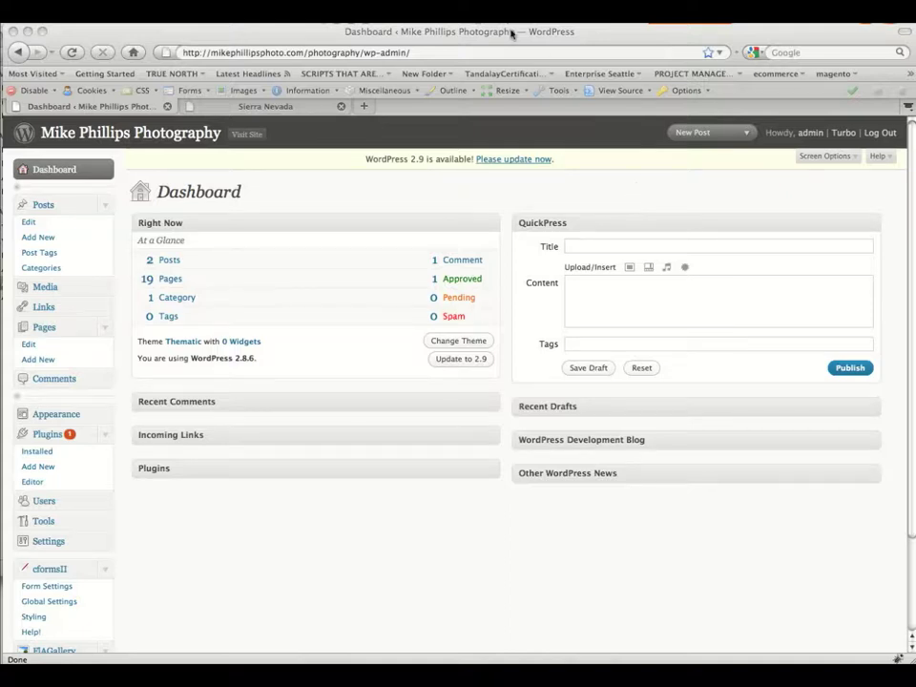
Look over the site's Sierra Nevada gallery and news pages in the browser.
click(512, 35)
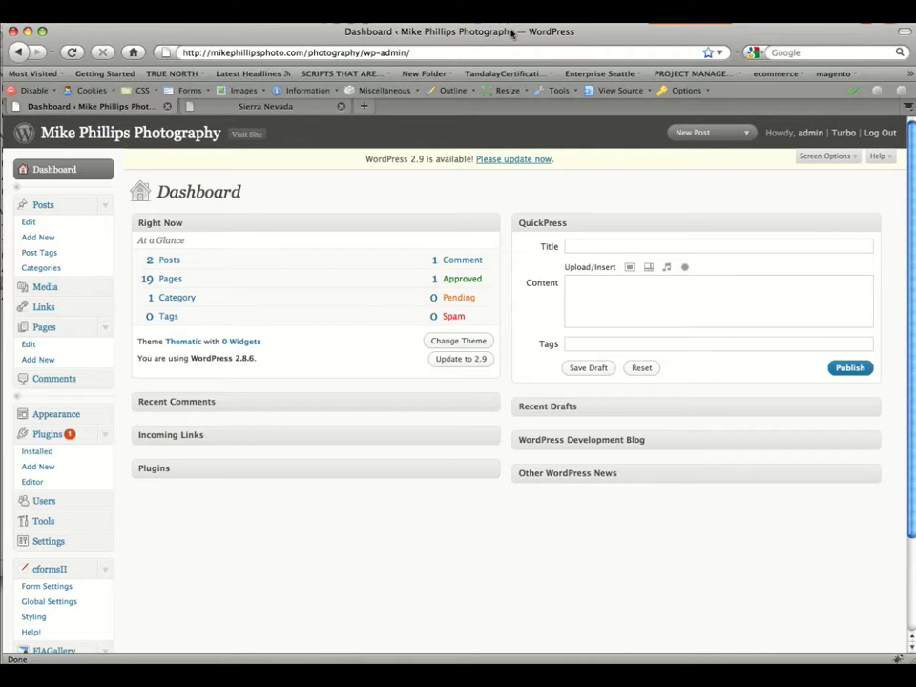
click(314, 111)
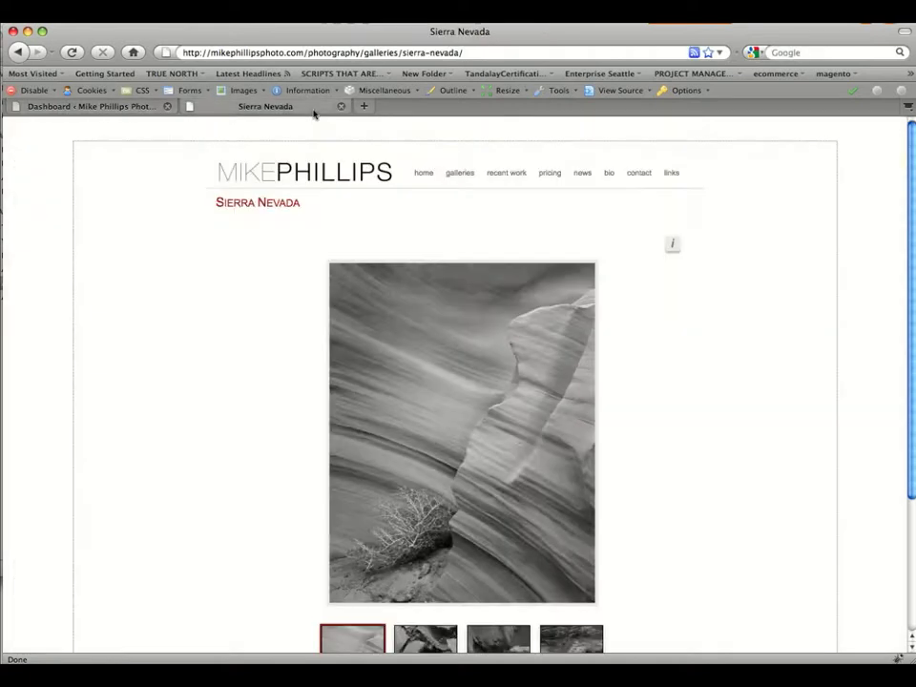
click(580, 176)
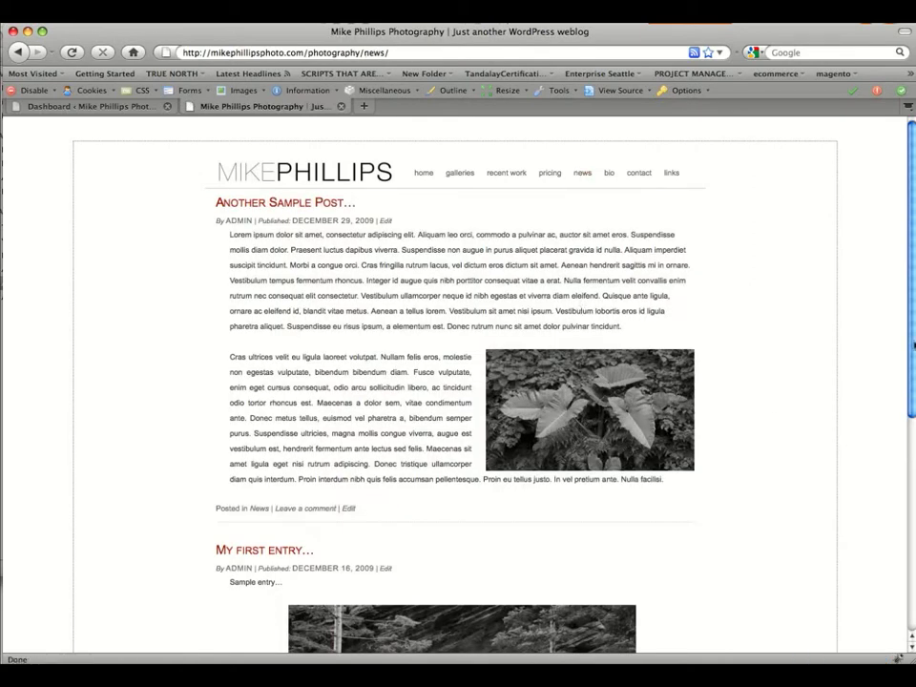
drag(914, 349, 914, 384)
Review Another Sample Post... from the Posts list, then begin a new post.
click(87, 108)
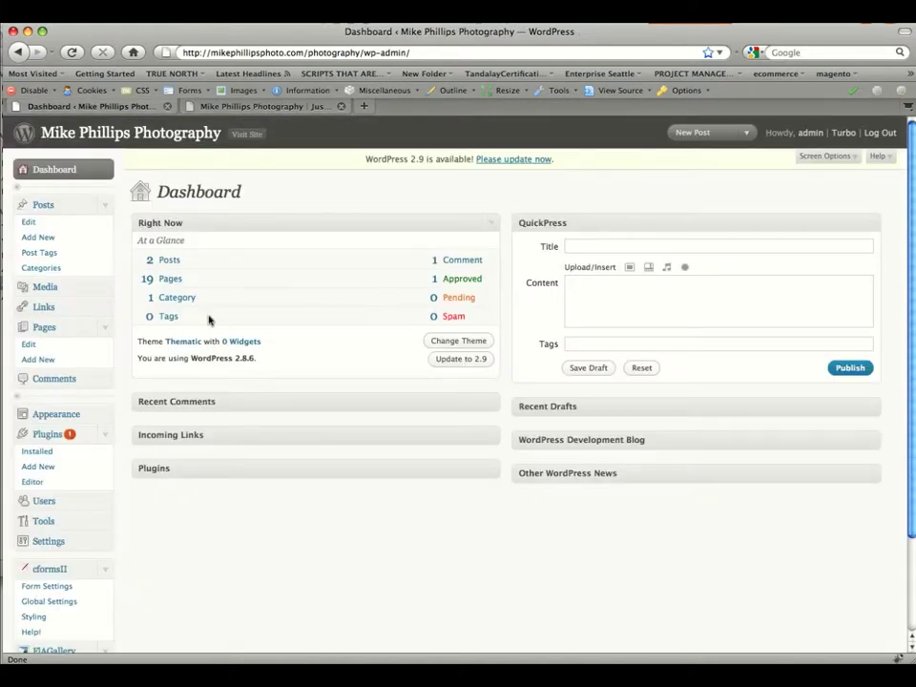
click(46, 206)
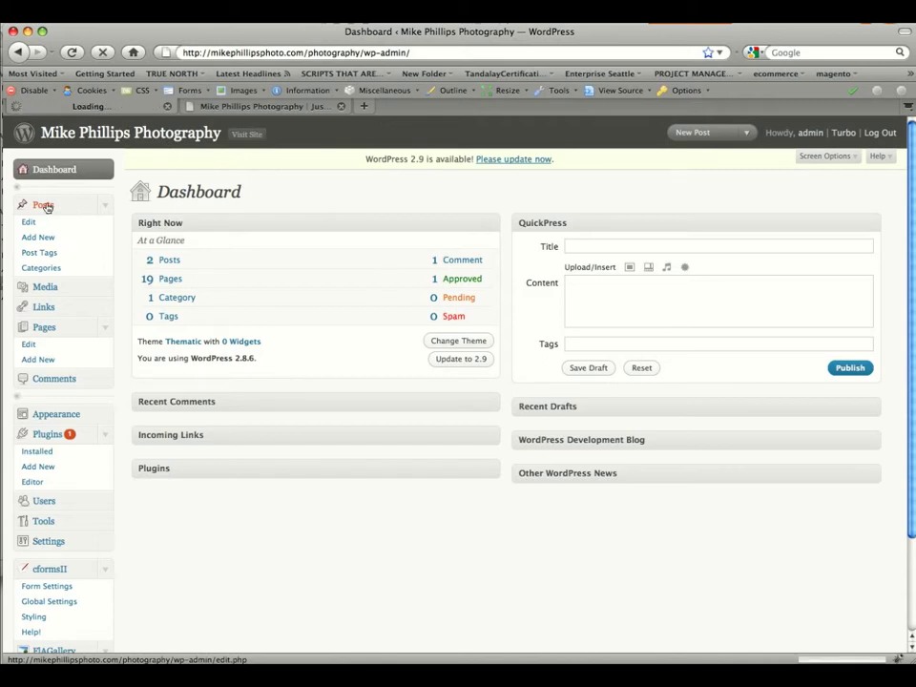
mouse_move(262, 285)
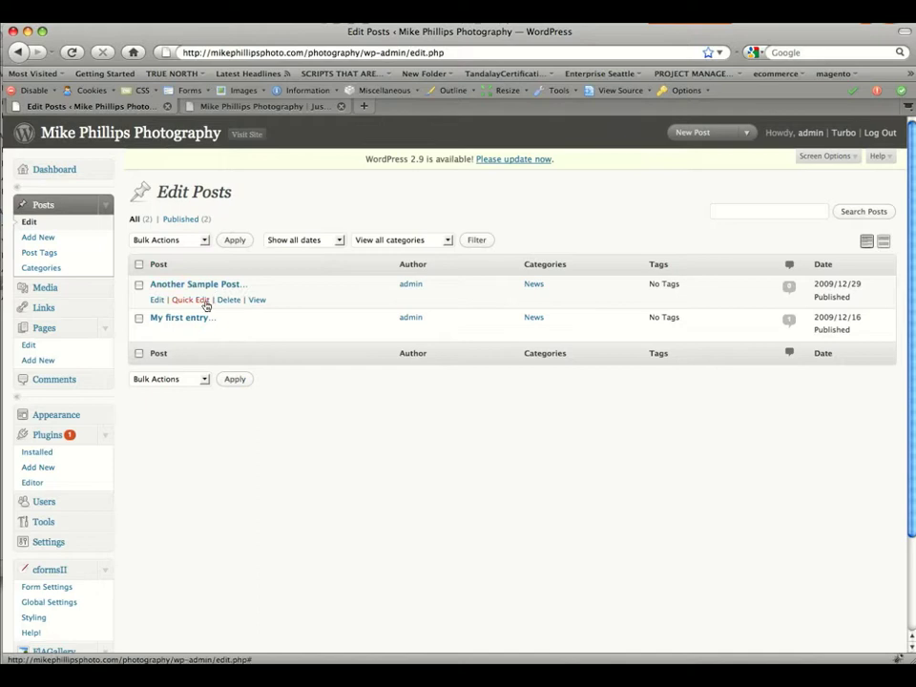
mouse_move(158, 330)
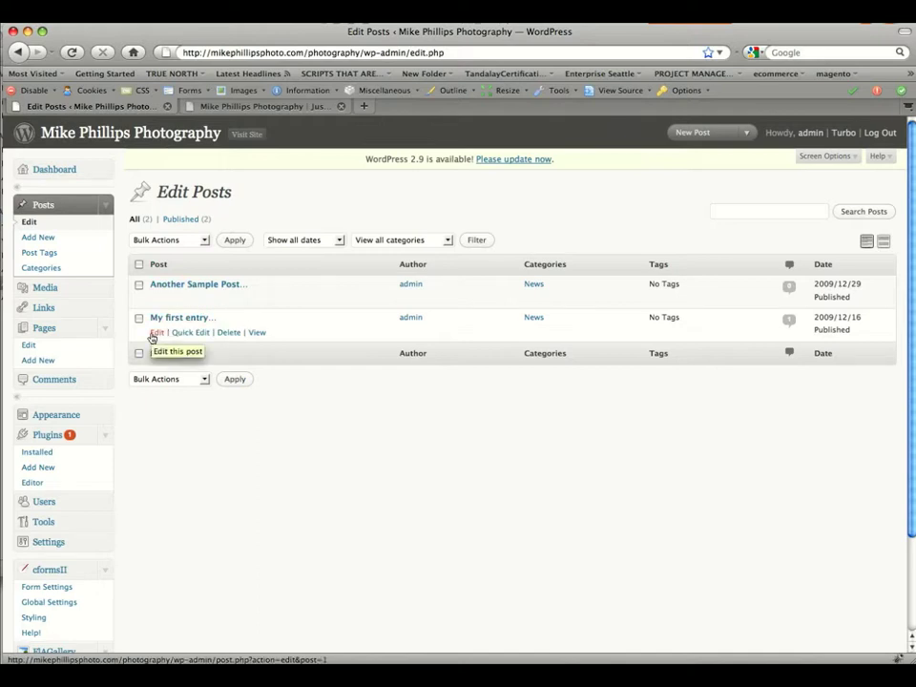
mouse_move(163, 300)
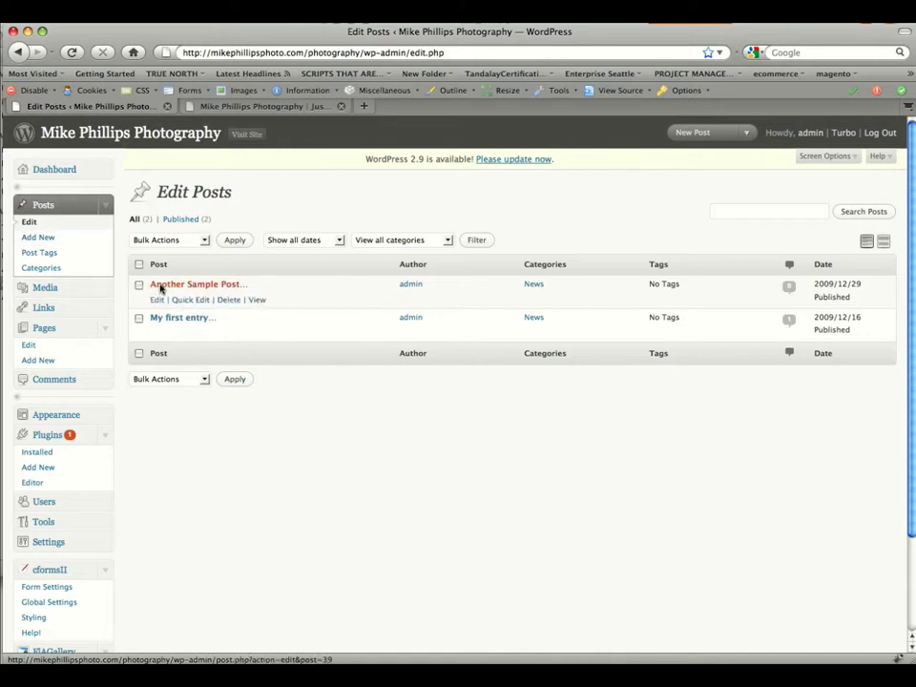
click(161, 288)
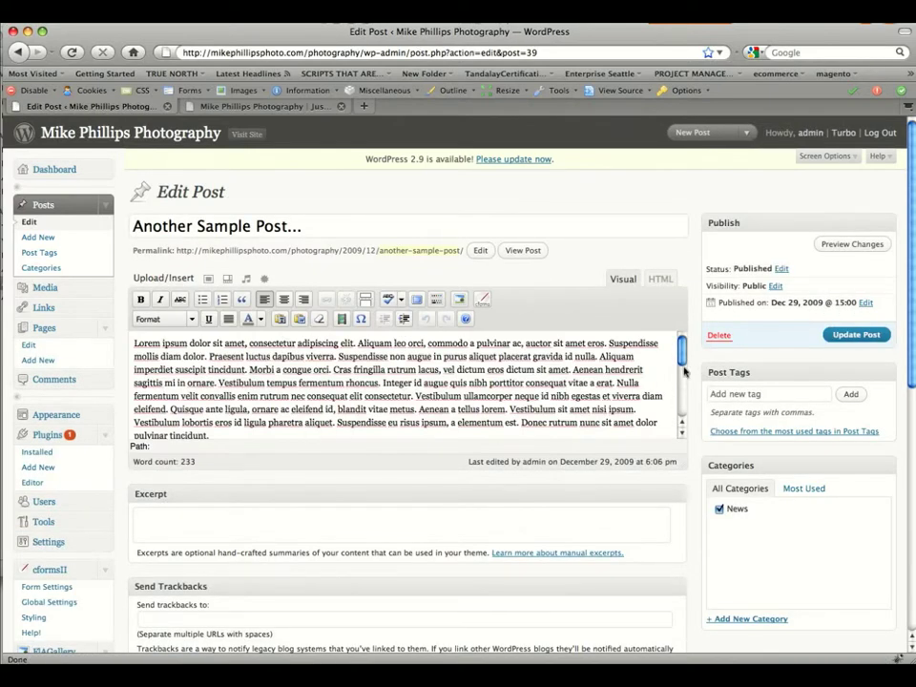
drag(682, 346, 684, 399)
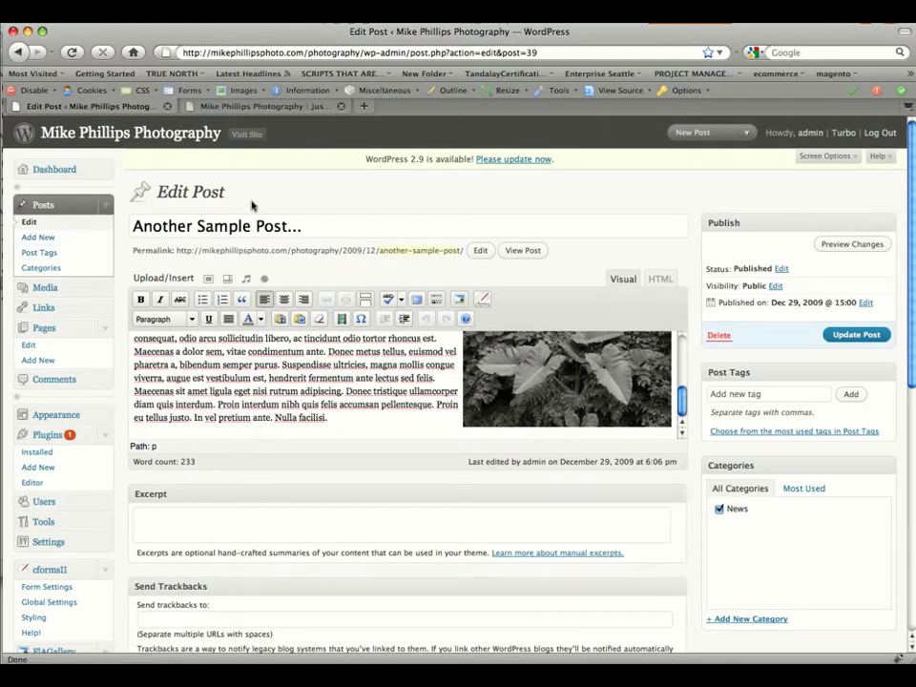
click(53, 242)
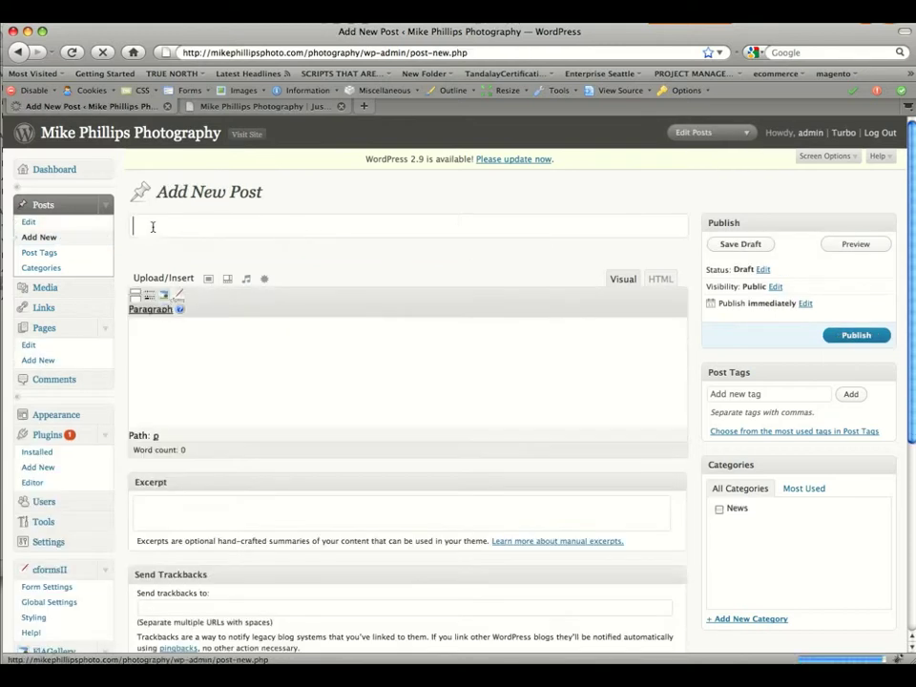
Title the post 'Title', enlarge the body area, and type and select 'Add your main content here'.
click(154, 220)
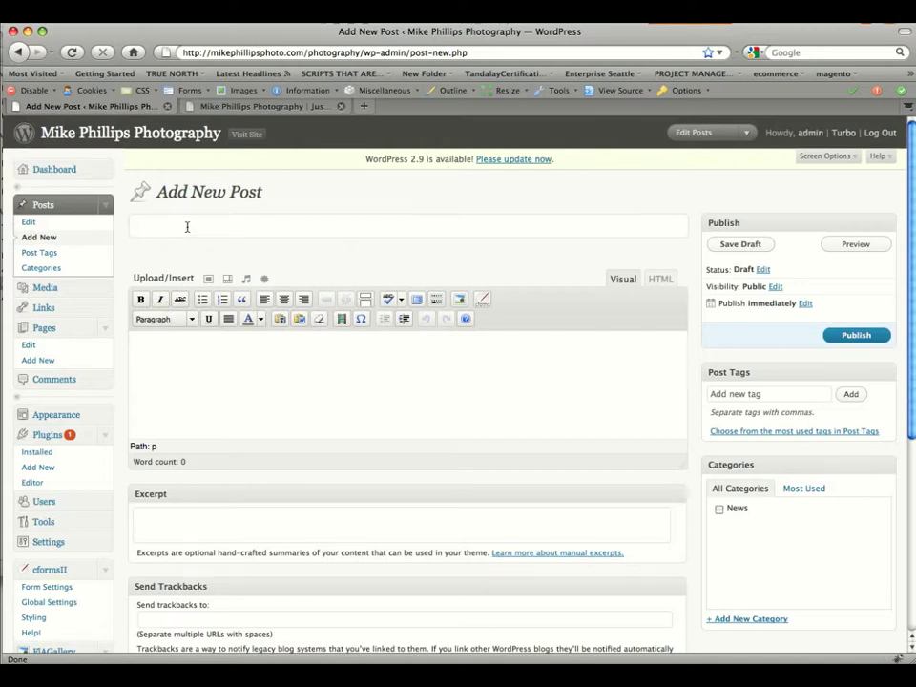
text(Title)
click(188, 371)
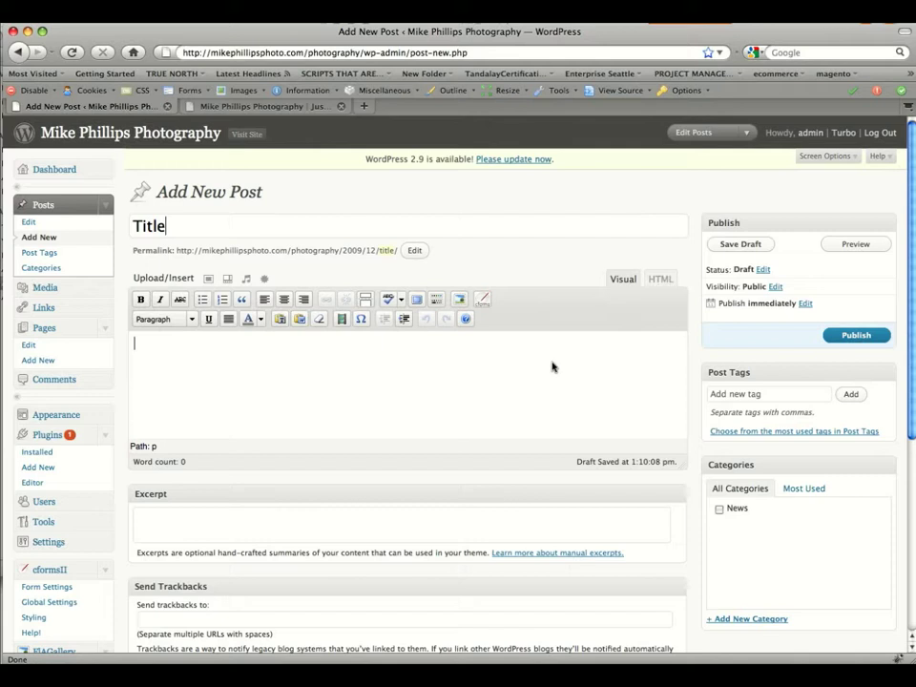
drag(682, 465, 688, 577)
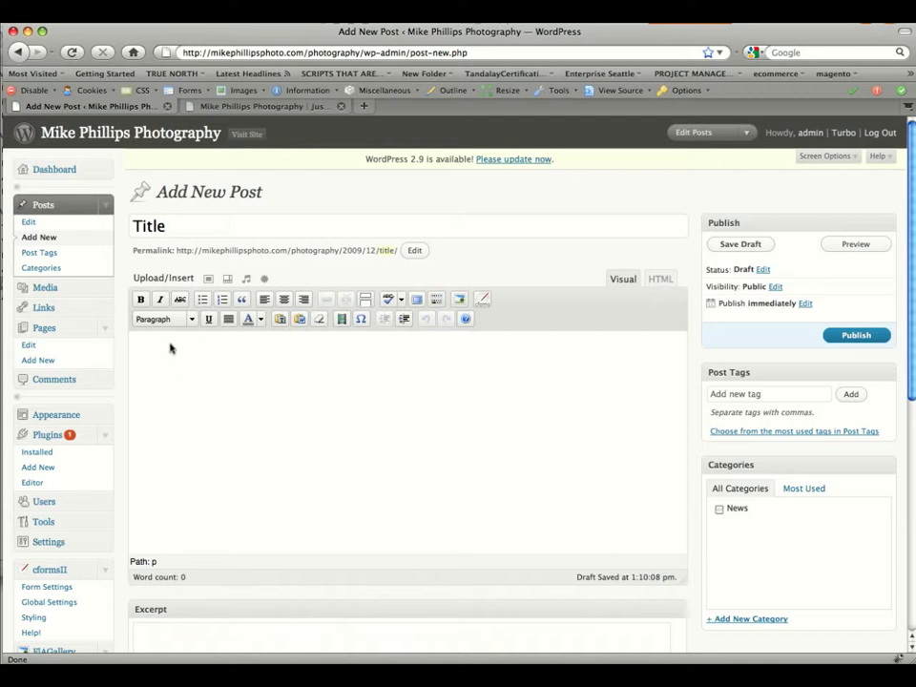
text(Add your main conte)
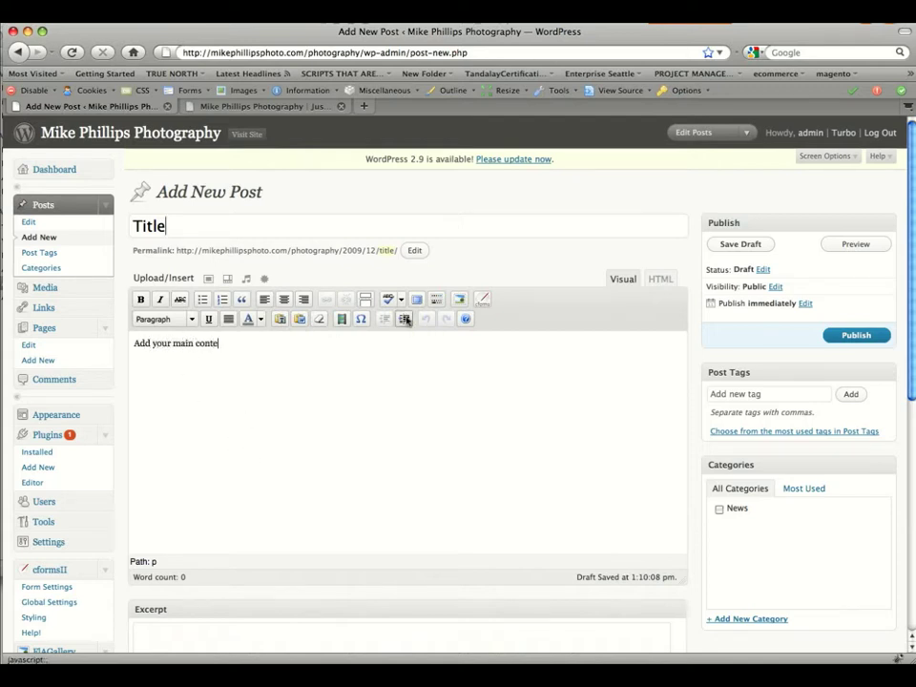
text(nt here....)
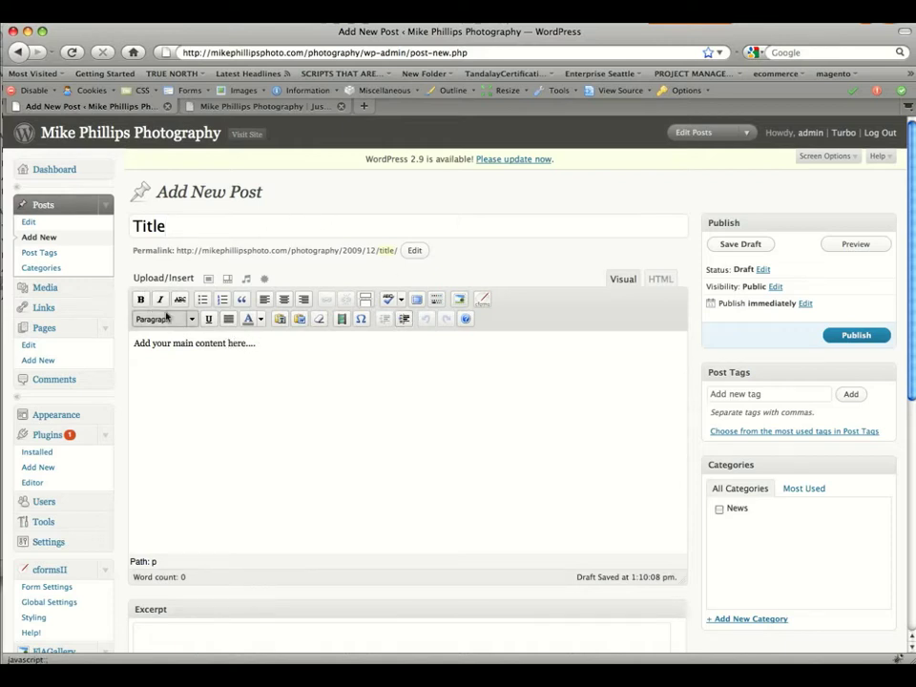
drag(263, 349, 129, 351)
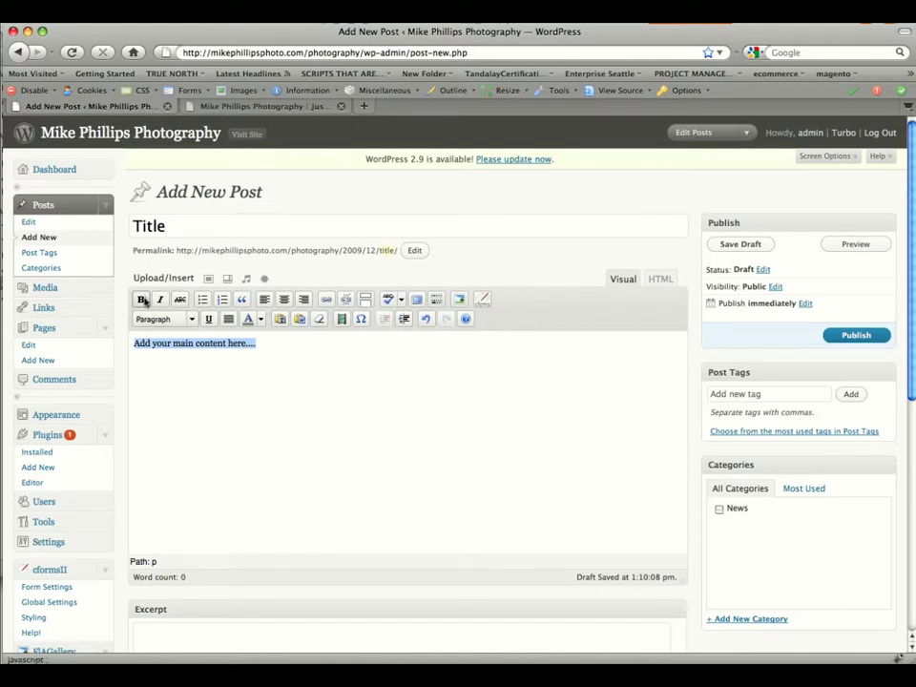
Make the first body line bold and reselect the whole line.
click(142, 300)
click(306, 349)
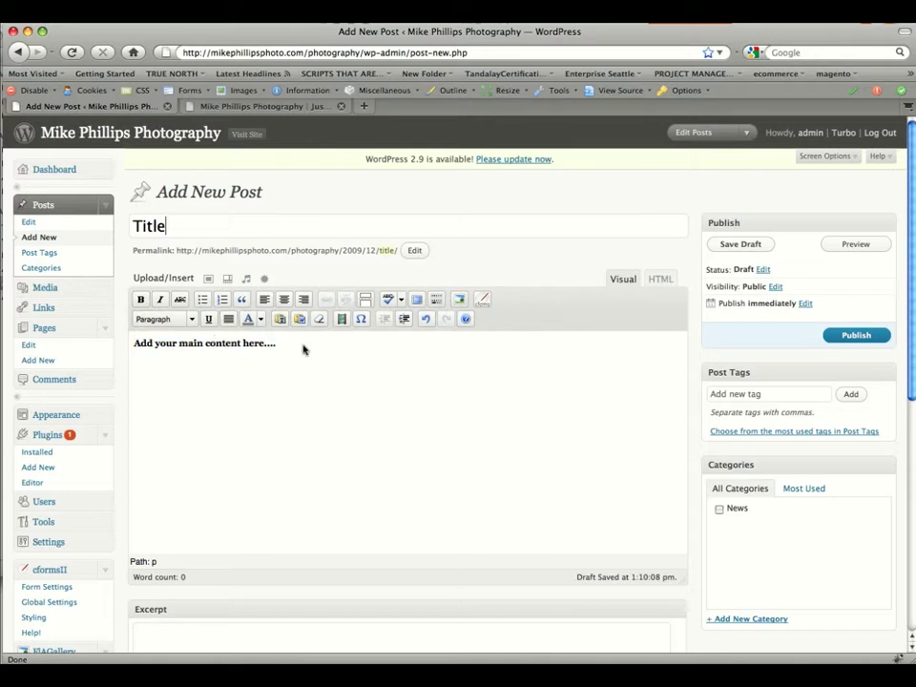
drag(302, 349, 91, 344)
click(287, 347)
drag(275, 346, 135, 348)
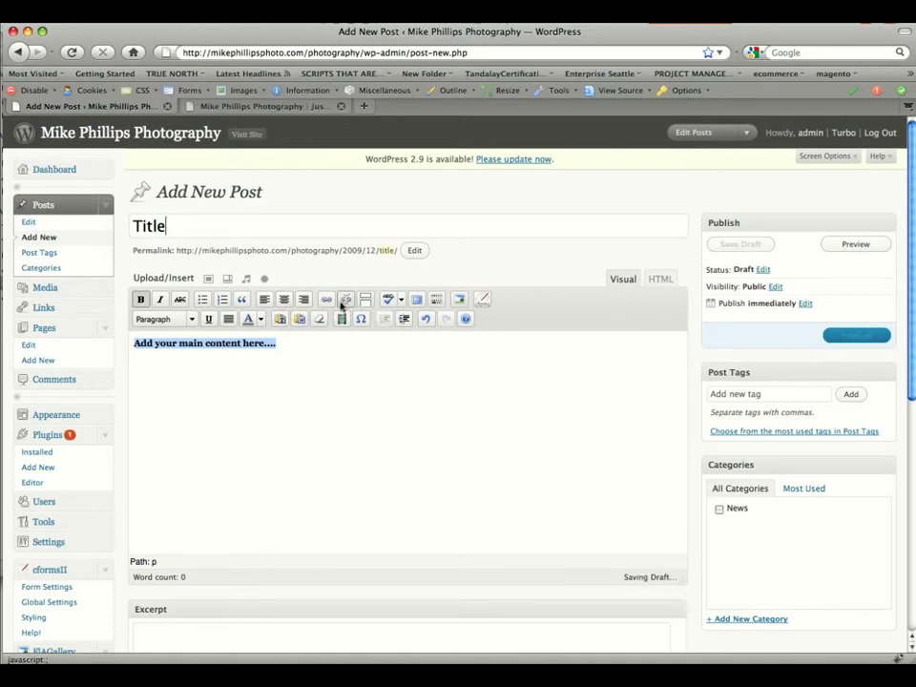
Turn the selected line into a link to the entered web address.
click(327, 301)
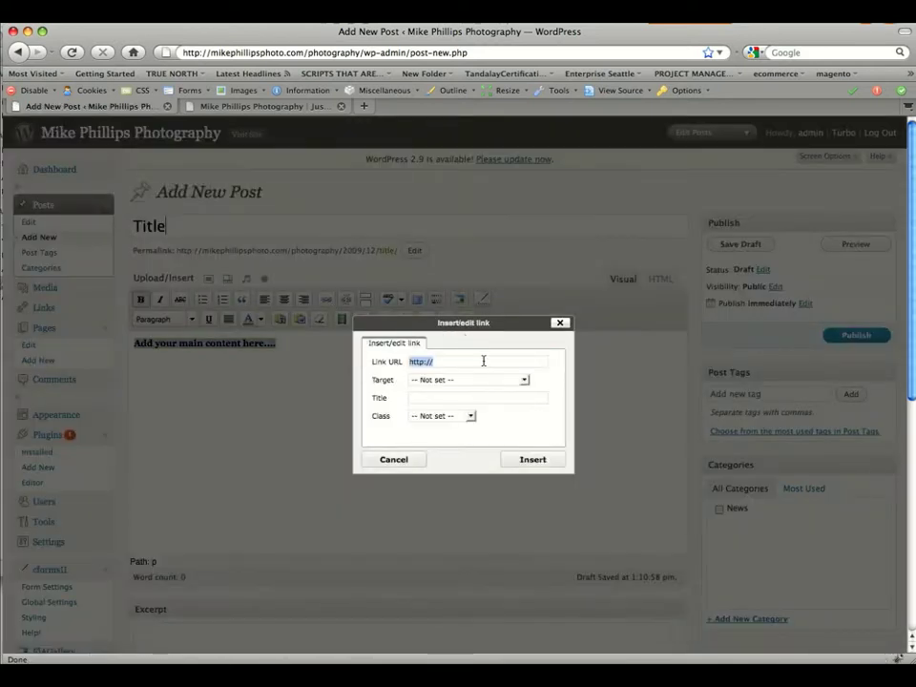
click(484, 361)
text(maxwellrowe.com)
click(552, 462)
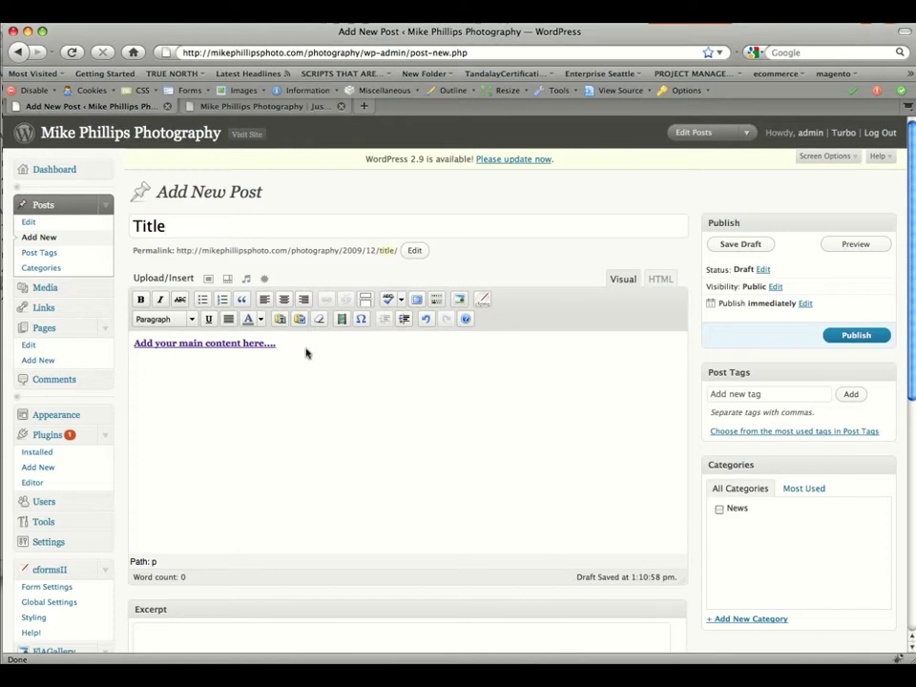
Add an underlined second line 'Add some more content...' and start a new line below.
text(d some more content...)
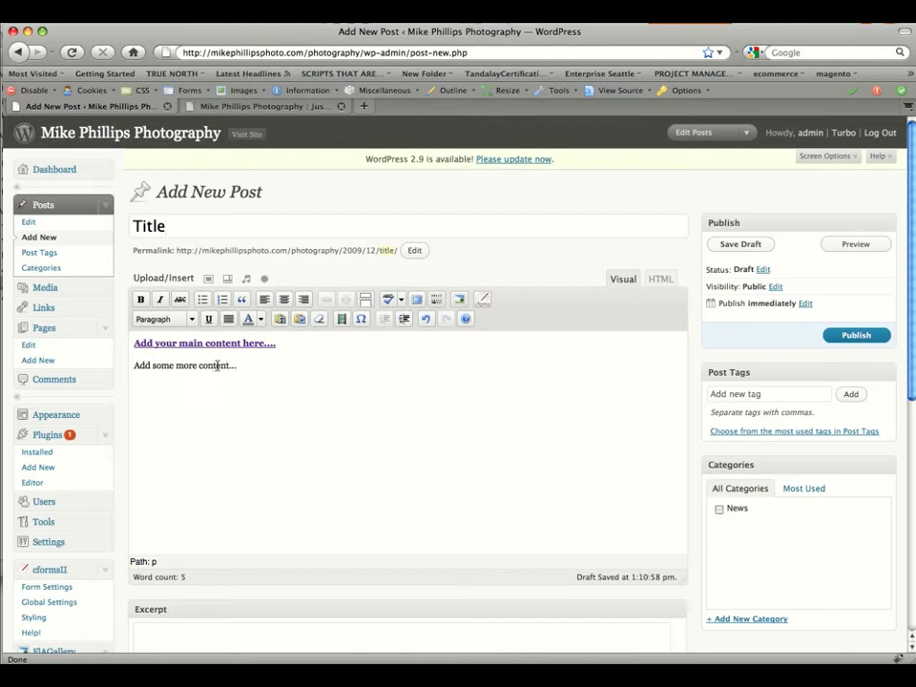
drag(237, 366, 133, 367)
click(209, 320)
click(250, 370)
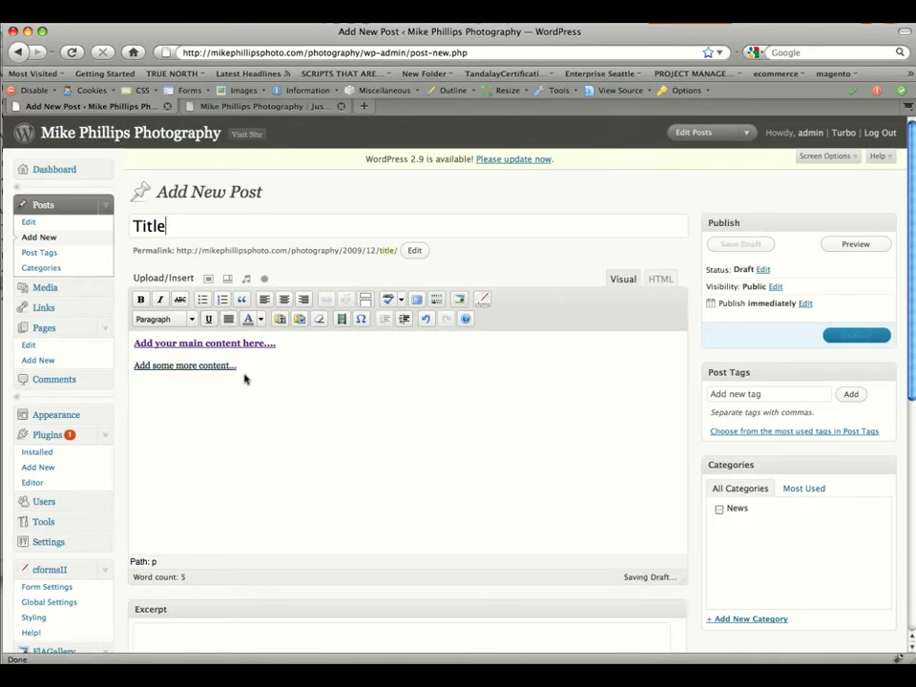
key(Return)
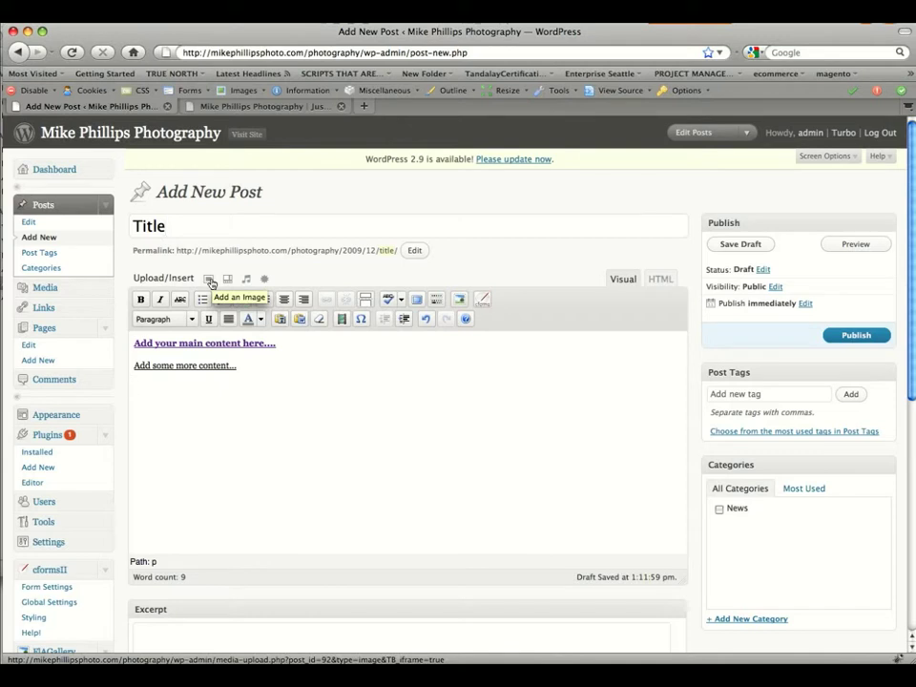
Upload LabBG.jpg from the computer through the Add an Image panel.
click(210, 280)
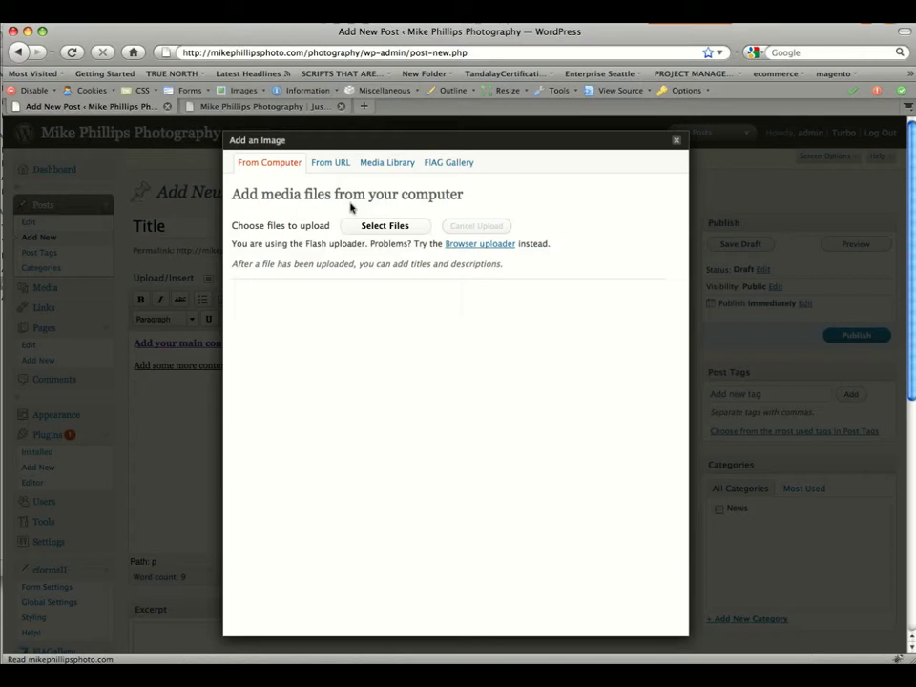
click(402, 229)
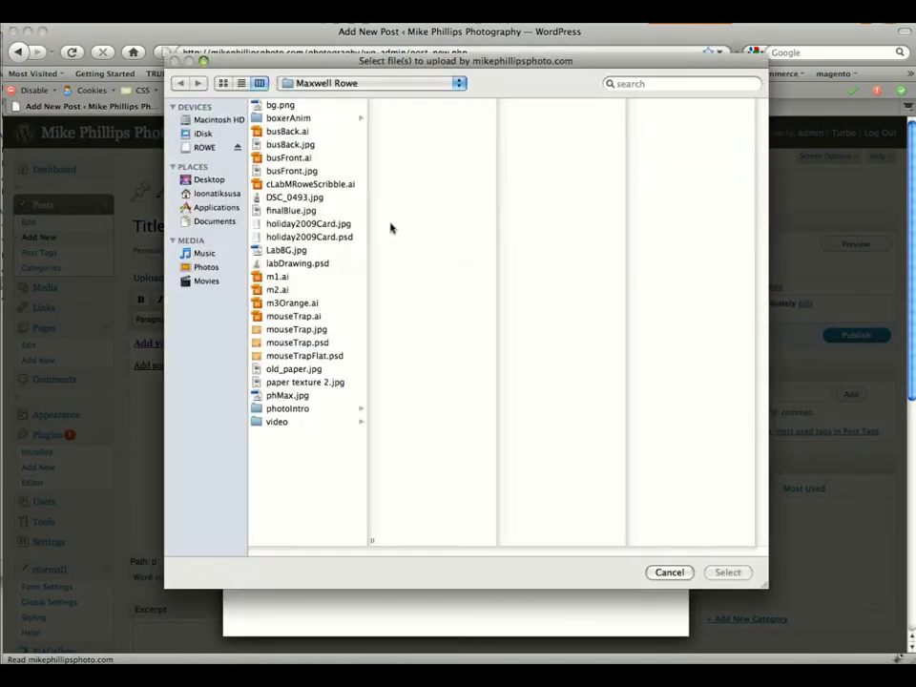
click(288, 254)
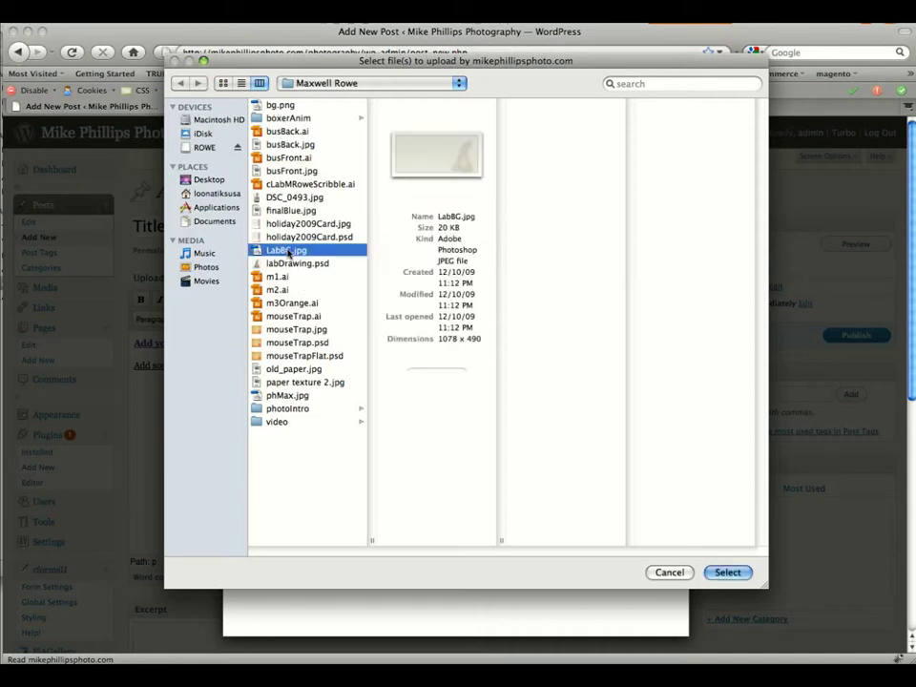
click(727, 572)
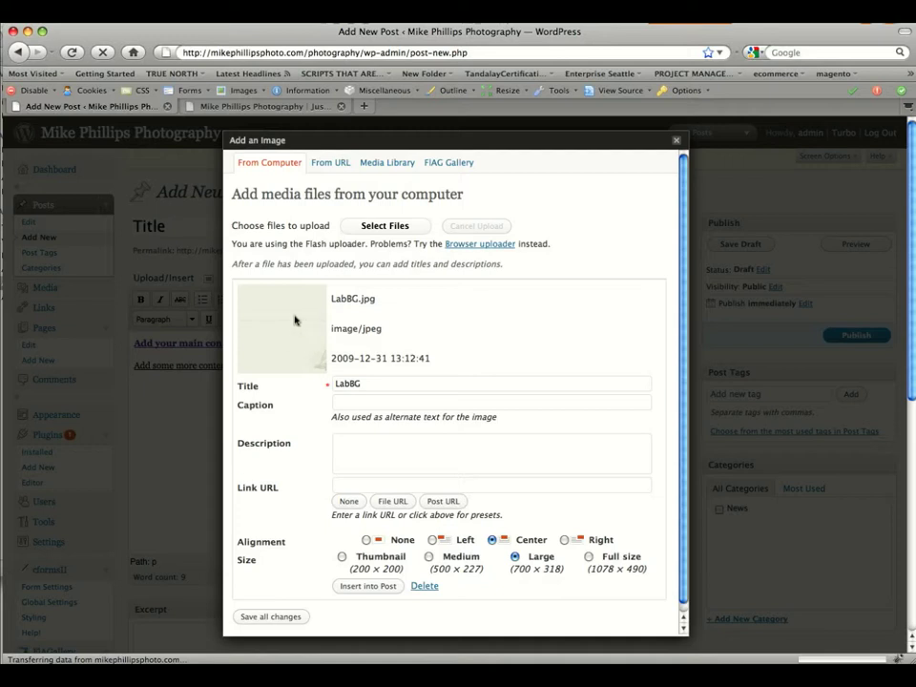
scroll(683, 369, down, 1)
scroll(683, 369, down, 1)
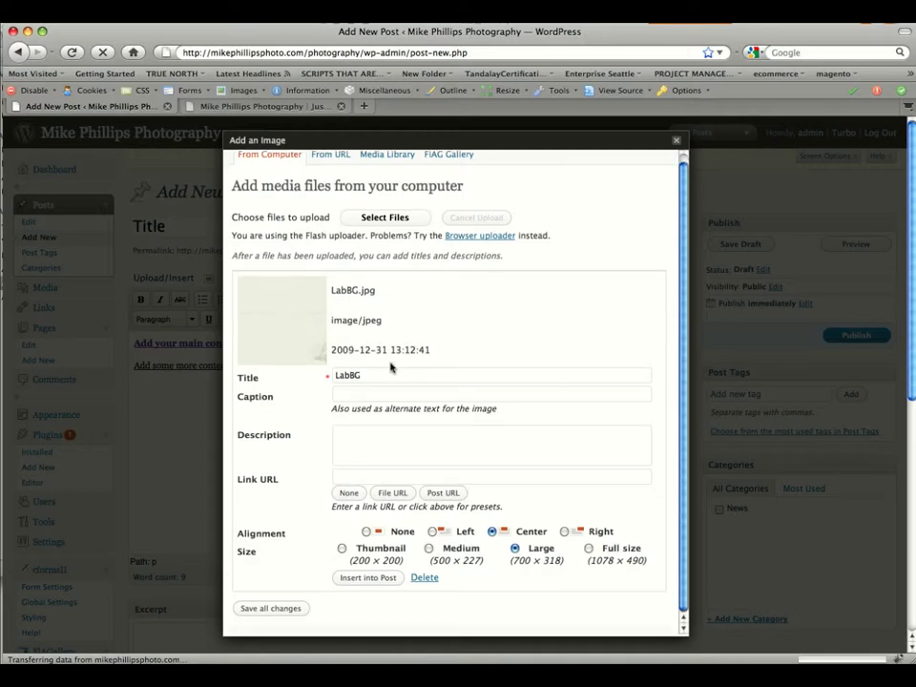
Caption the LabBG image 'Add a caption' and give it the description 'Description'.
click(359, 392)
text(Add a caption)
click(372, 441)
text(Description)
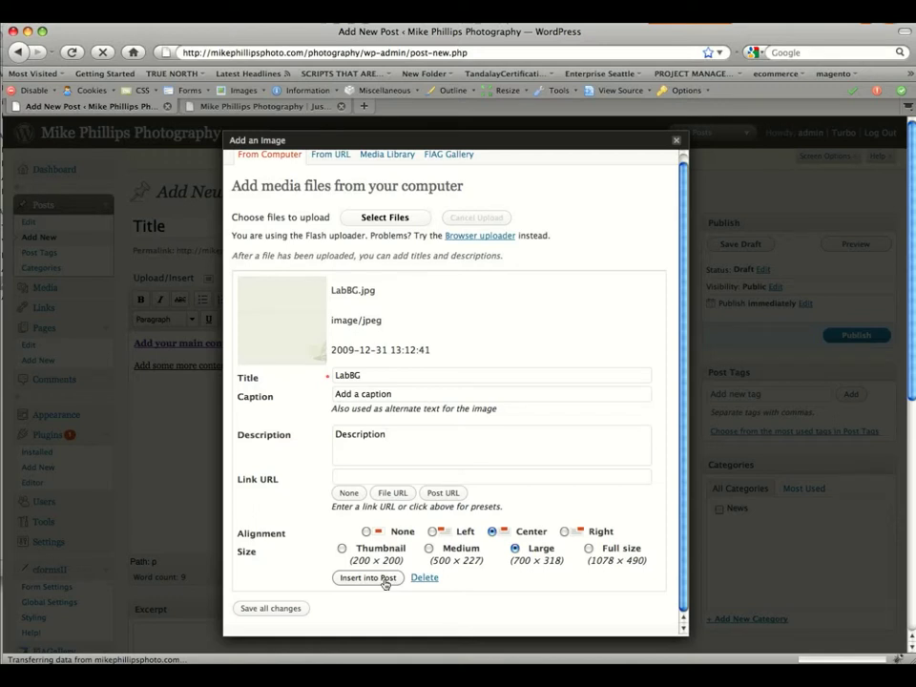
Insert the centred, Large LabBG image into the post and scroll through to check it.
click(386, 579)
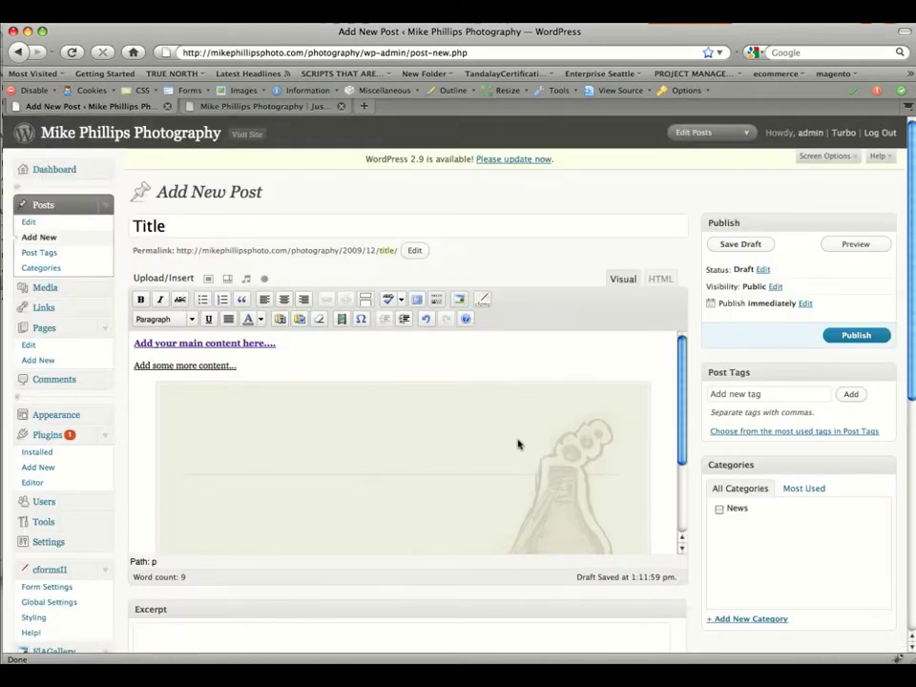
mouse_move(679, 423)
mouse_down()
mouse_move(686, 499)
mouse_move(680, 415)
mouse_up()
scroll(275, 264, down, 5)
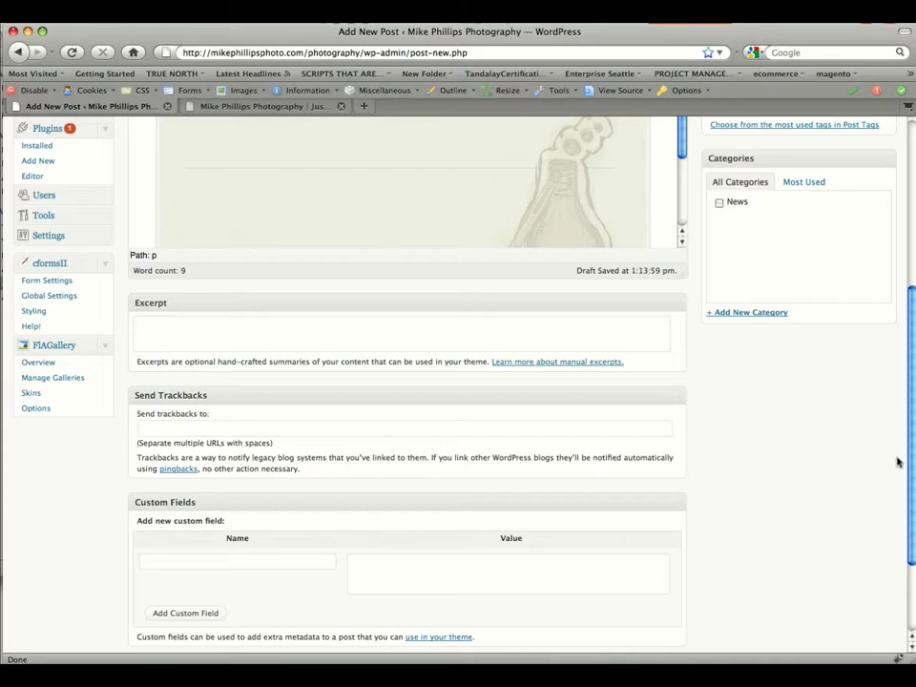
drag(900, 462, 905, 540)
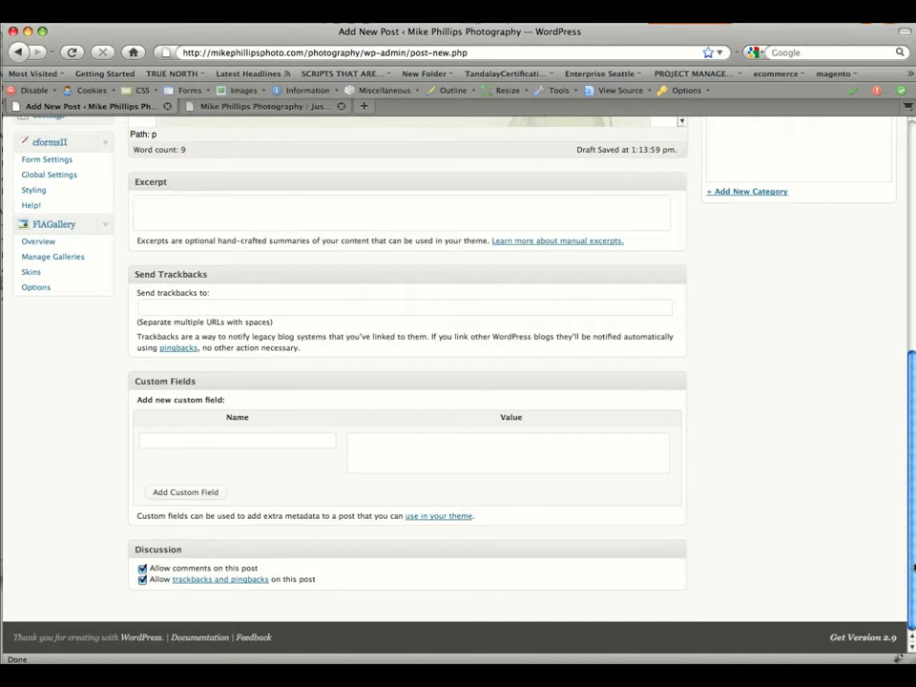
drag(913, 567, 913, 338)
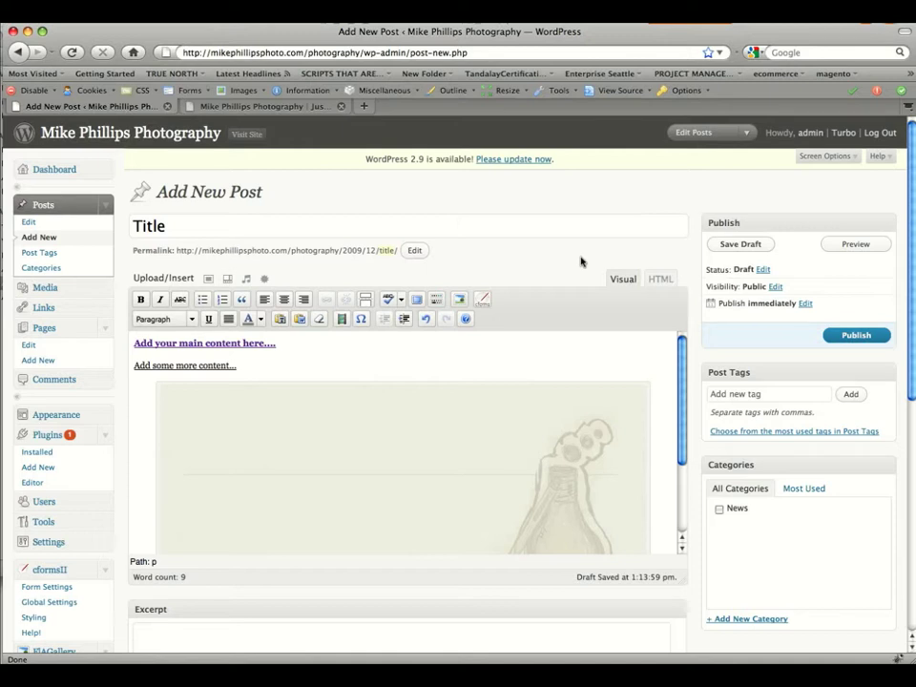
Add tags Photography and Sierra Nevada, tick the News category, and publish the post.
click(791, 394)
text(Photography)
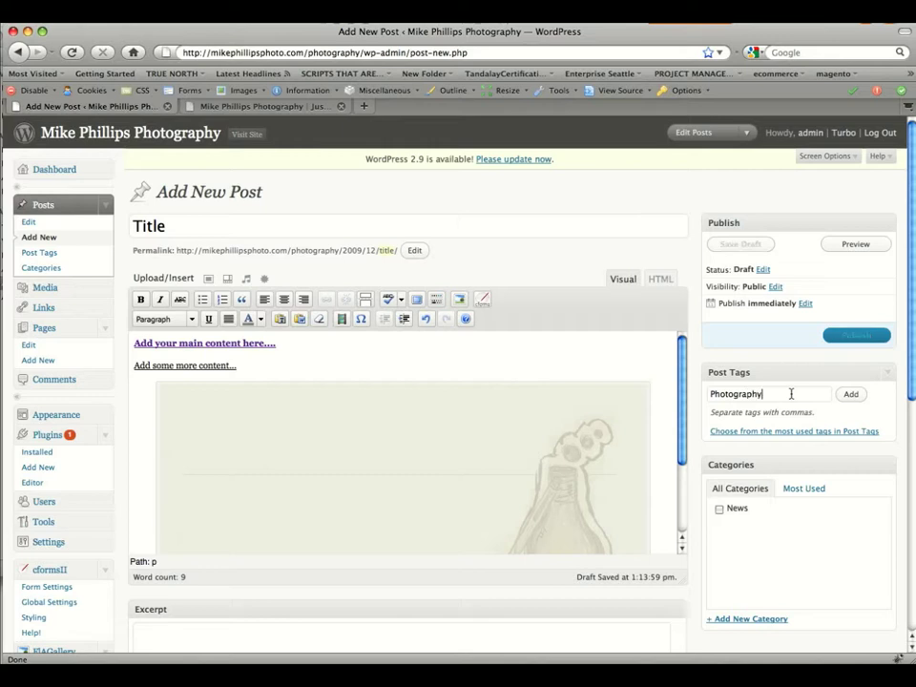
click(851, 394)
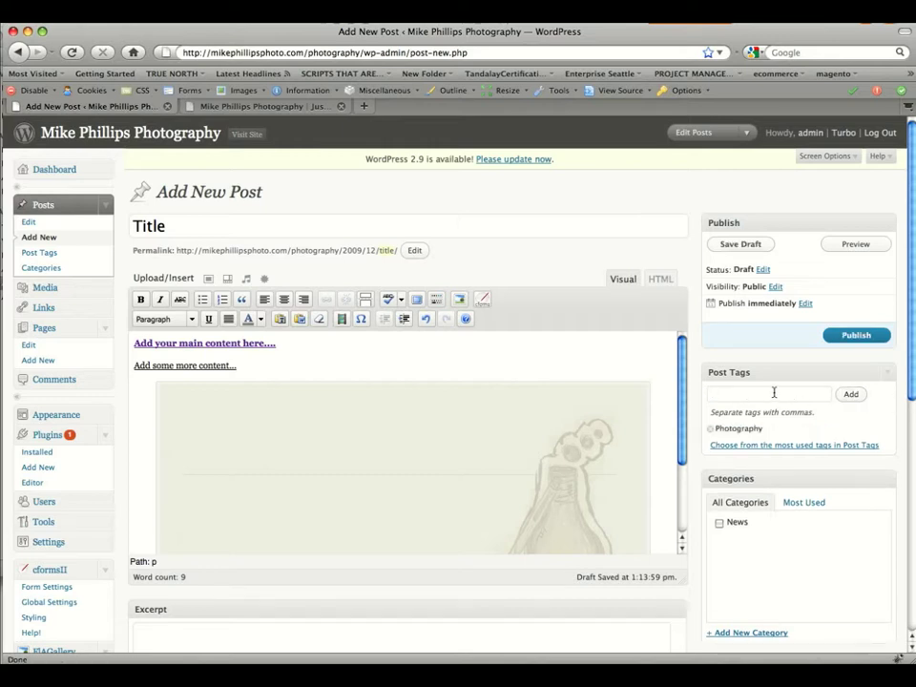
text(Sierra Nevada)
click(851, 394)
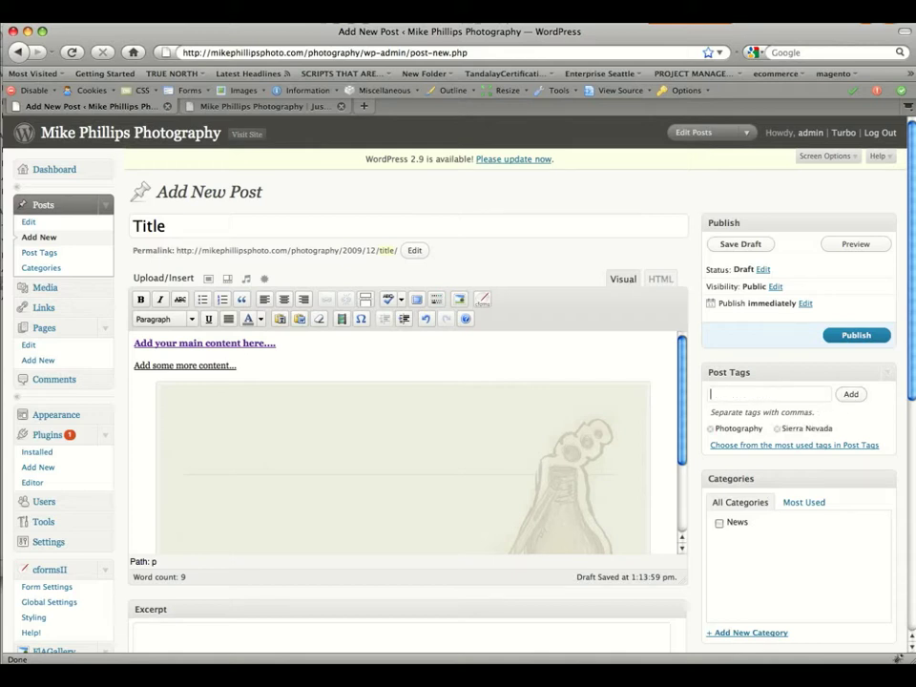
click(719, 524)
click(856, 335)
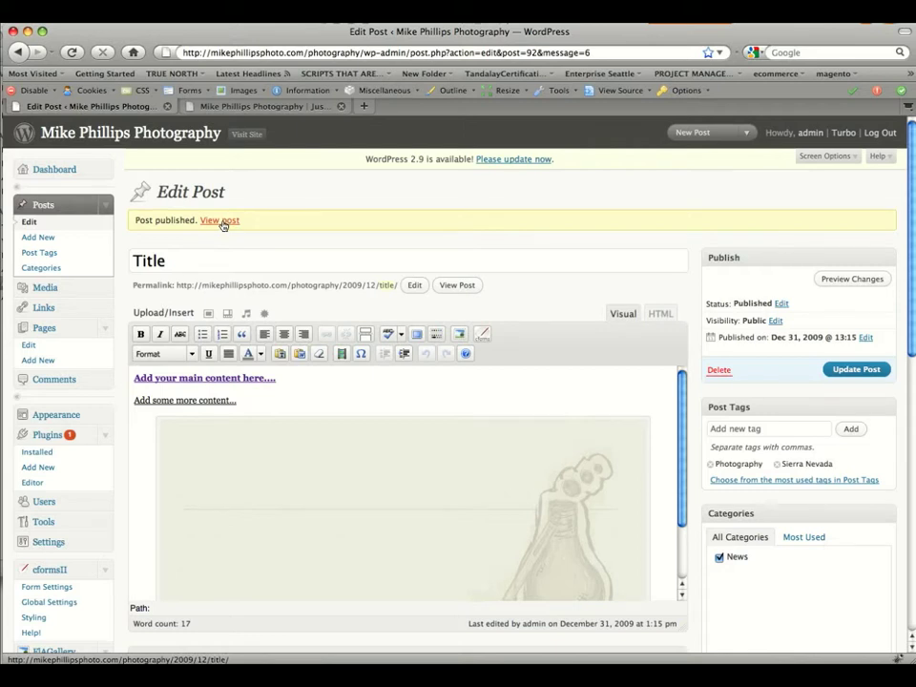
Open the published post from View post in a new window and scroll through it.
right_click(223, 225)
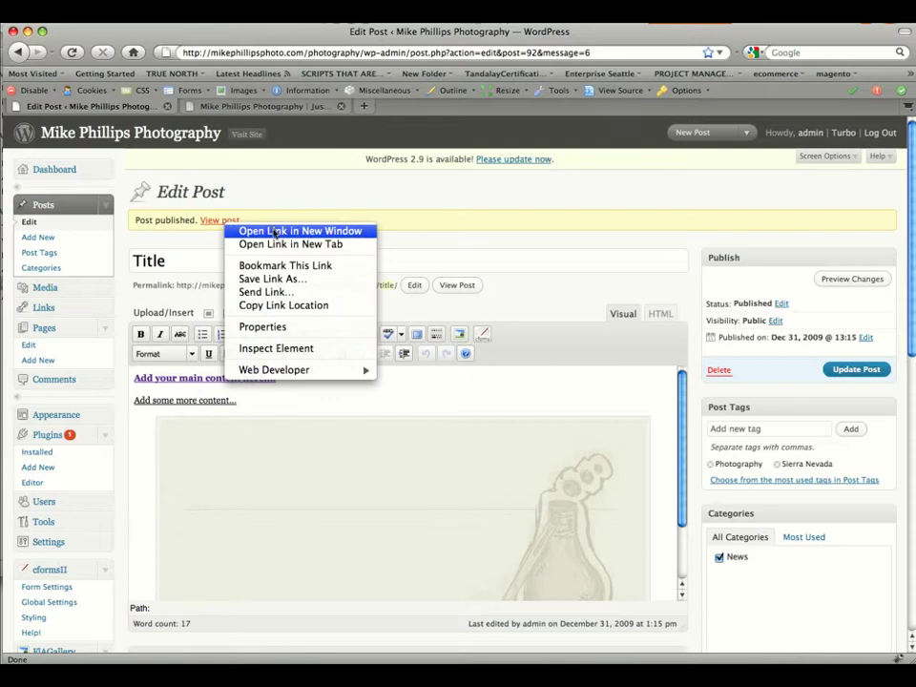
click(274, 232)
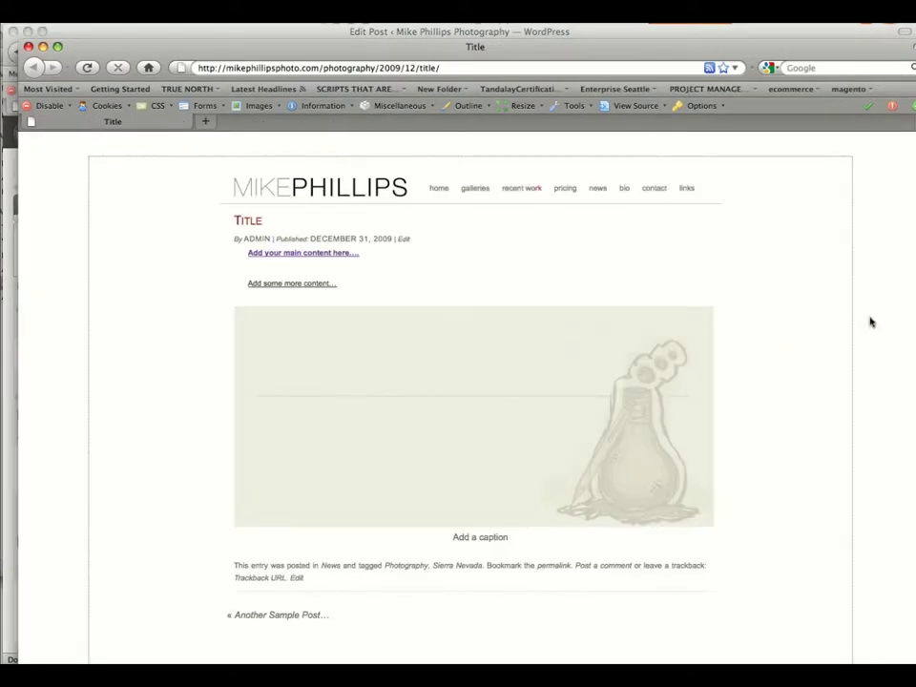
scroll(915, 388, down, 5)
scroll(914, 388, up, 5)
scroll(915, 389, down, 3)
scroll(914, 388, down, 3)
scroll(915, 388, up, 5)
Delete the second line, the LabBG image and its leftover caption, then update the post.
click(58, 29)
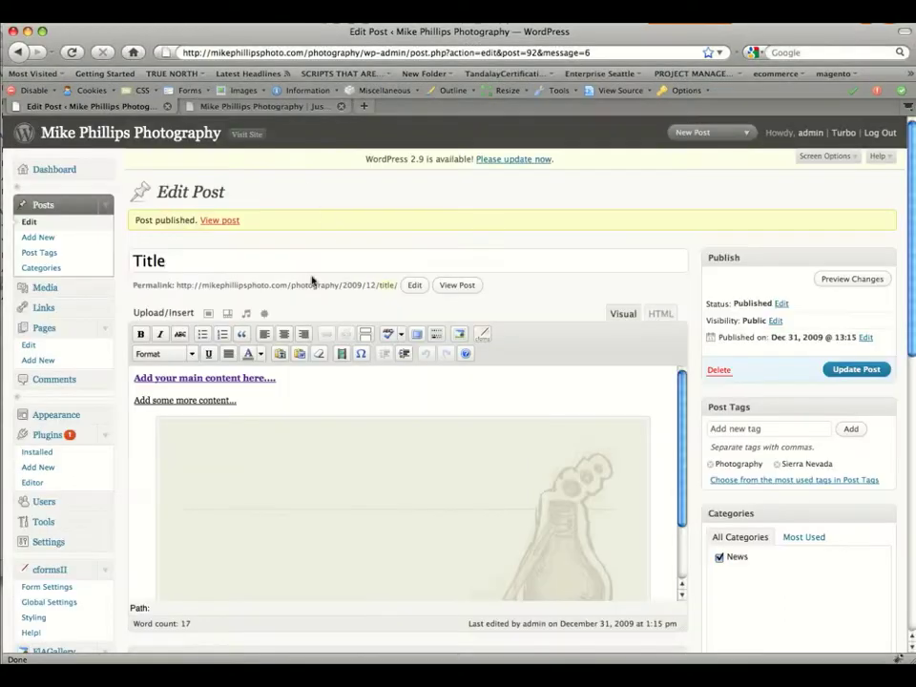
drag(233, 400, 134, 400)
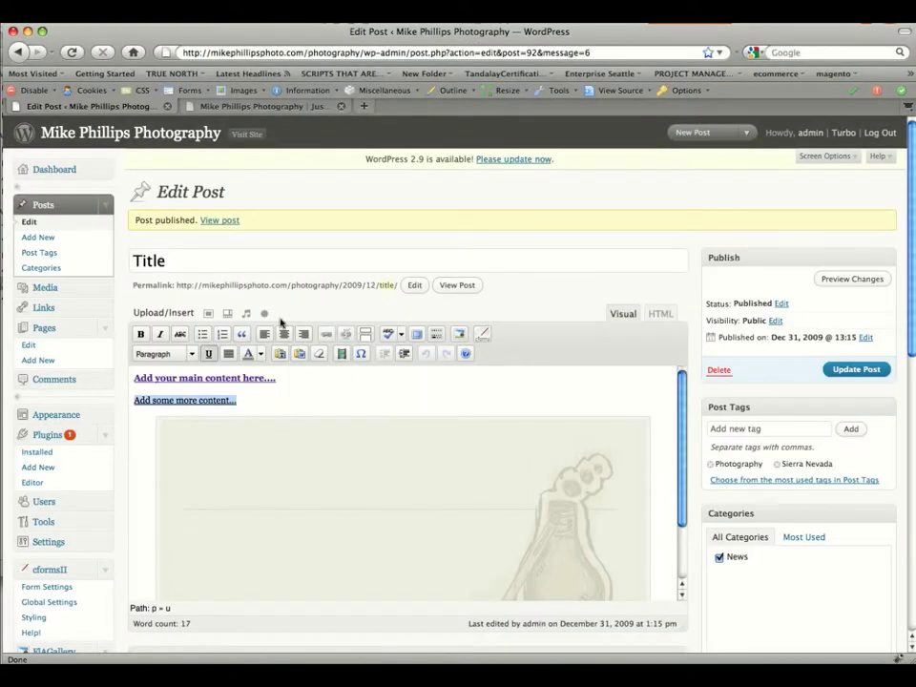
key(BackSpace)
click(303, 442)
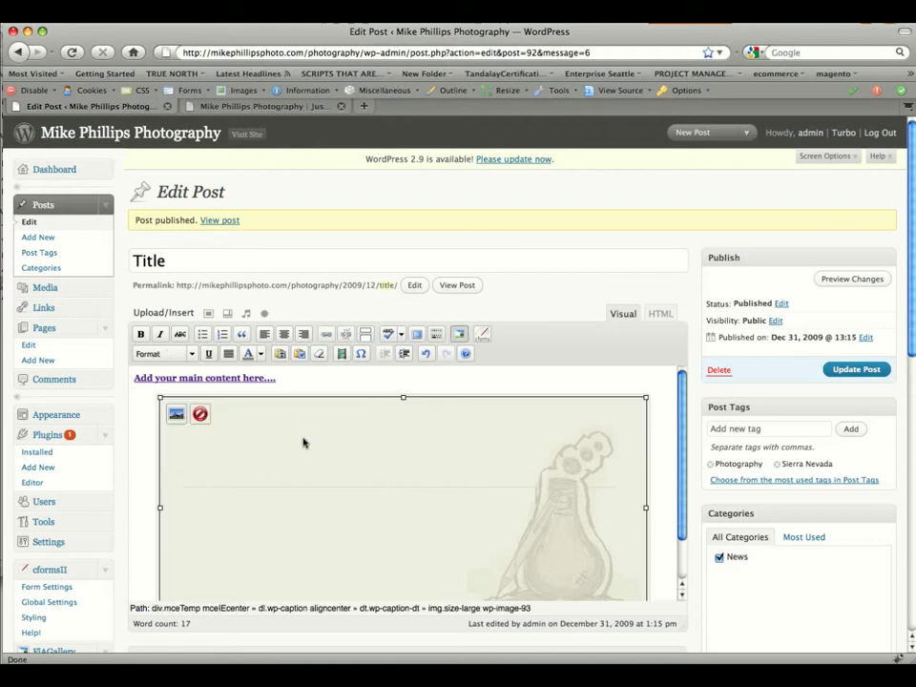
key(Delete)
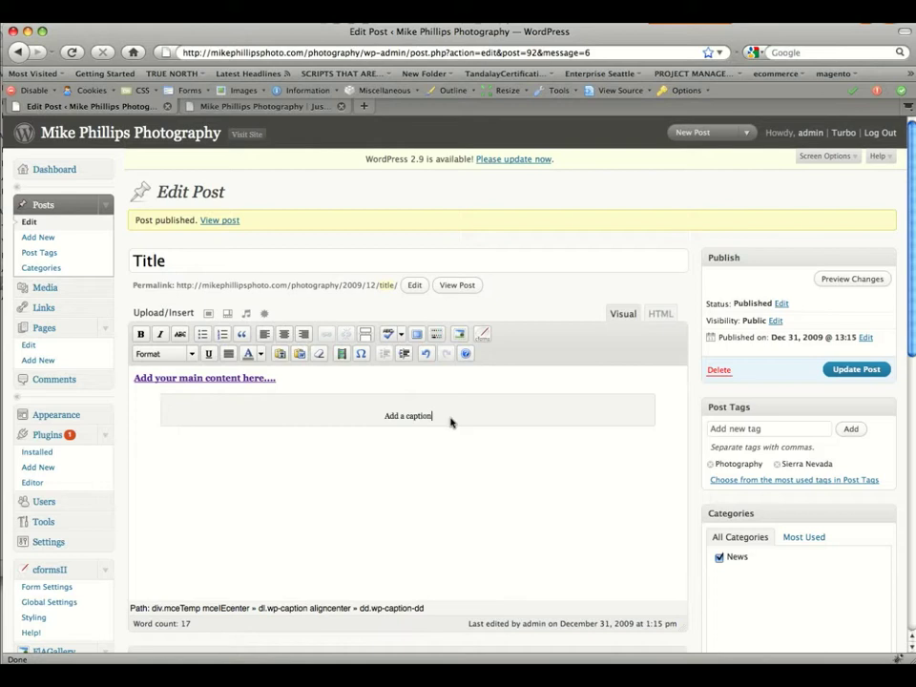
drag(460, 423, 366, 416)
key(Delete)
click(853, 370)
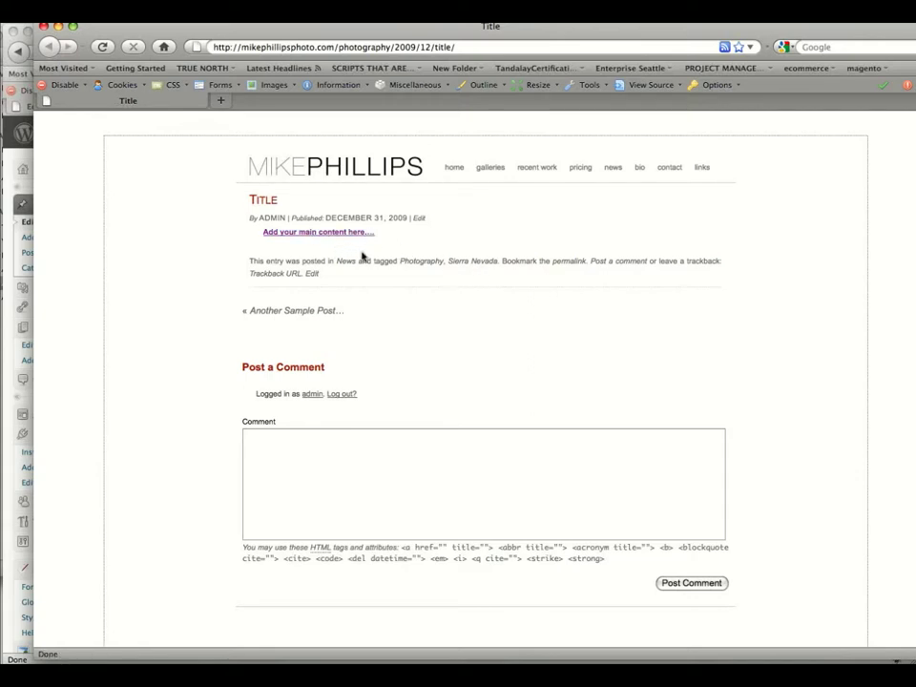
Close the preview, reload the News page to confirm the trimmed 'Title' post appears first, then return to editing.
click(43, 26)
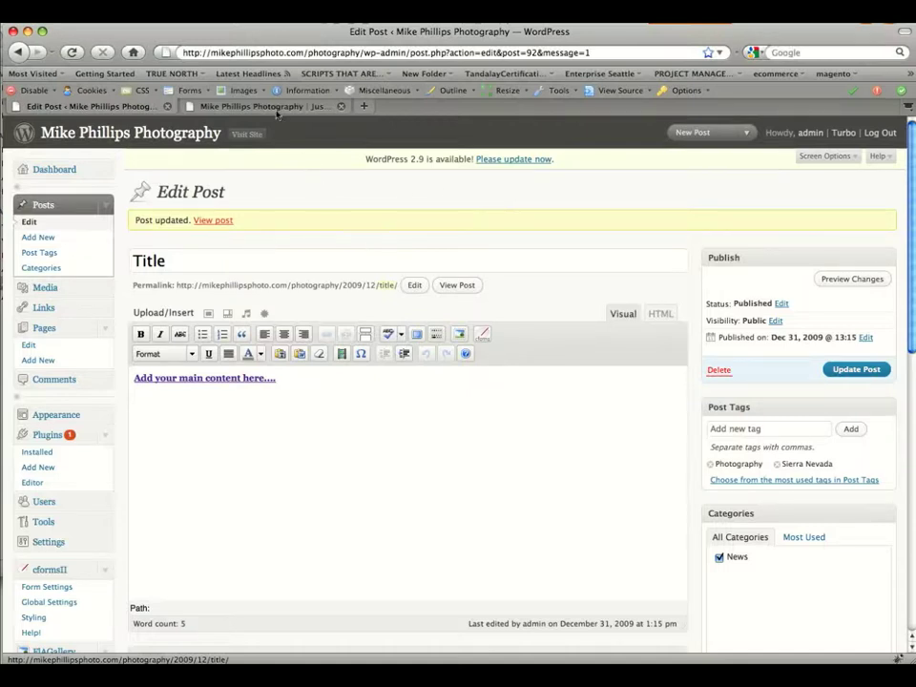
click(227, 108)
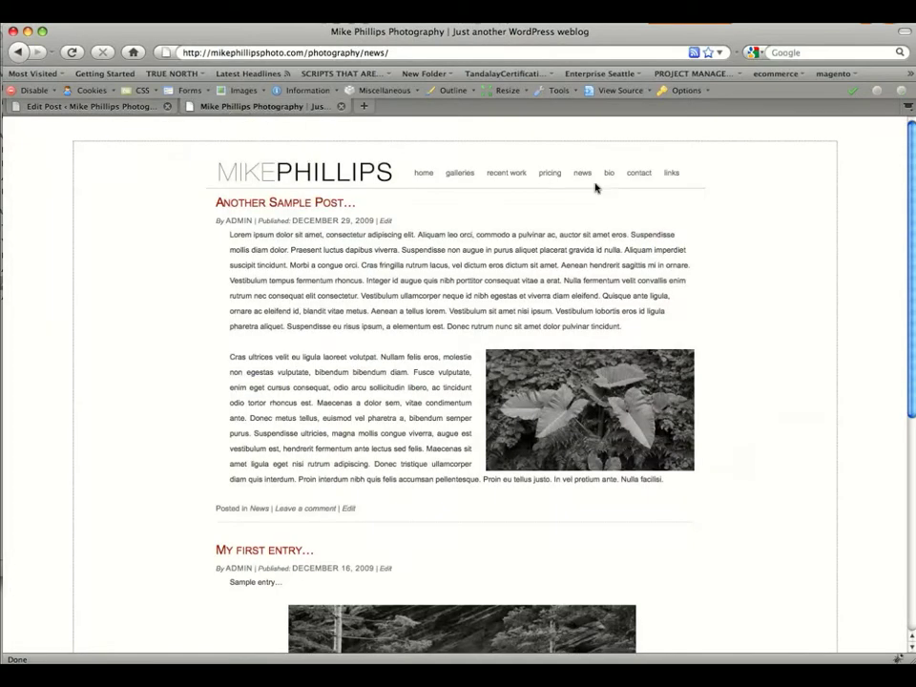
mouse_move(586, 178)
click(74, 52)
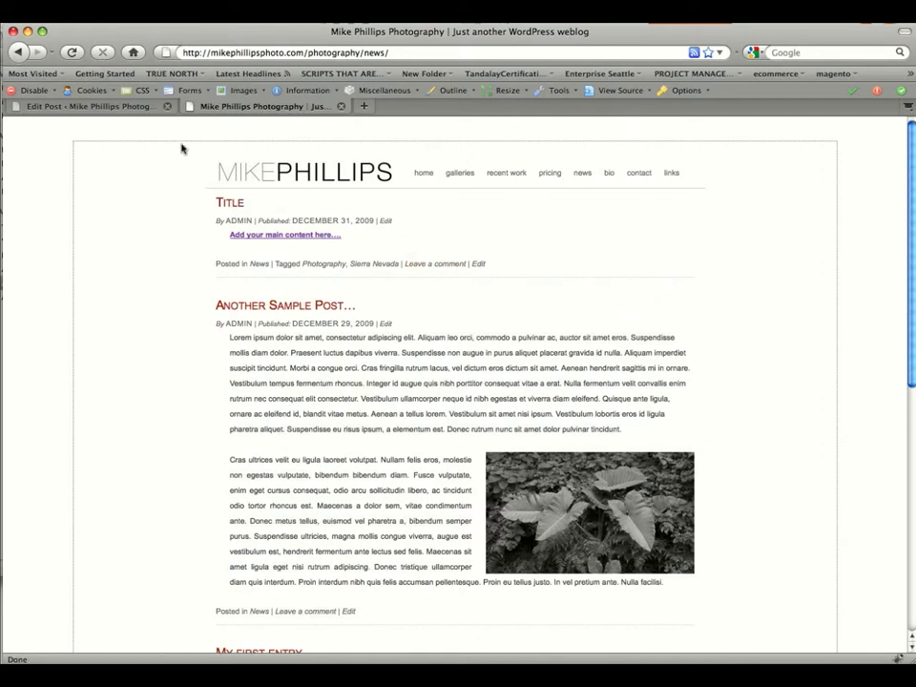
click(91, 106)
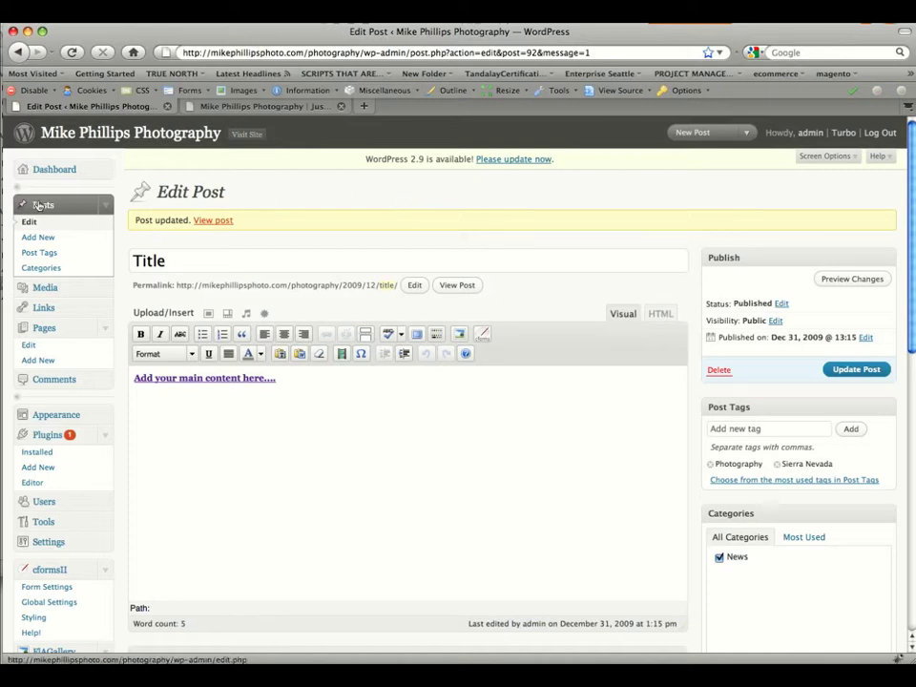
Reopen the 'Title' post from the Posts list and save it again with Update Post.
click(41, 208)
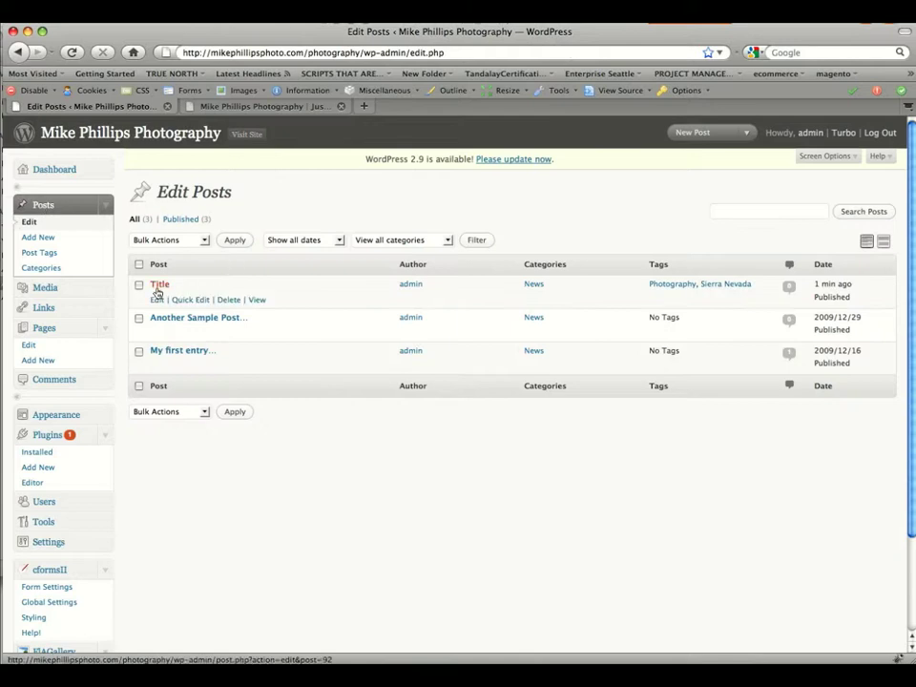
click(158, 288)
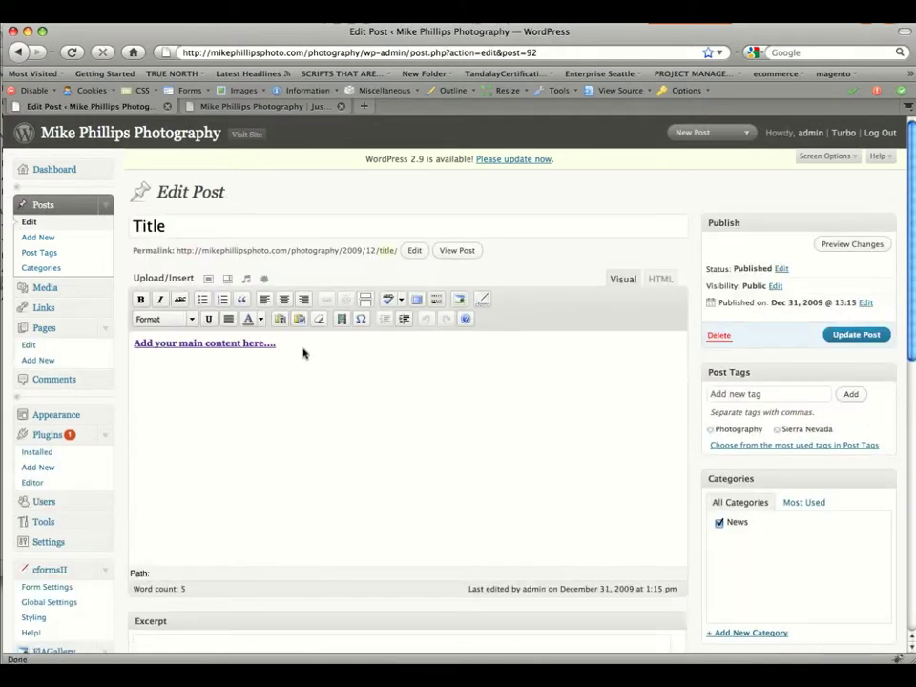
click(865, 336)
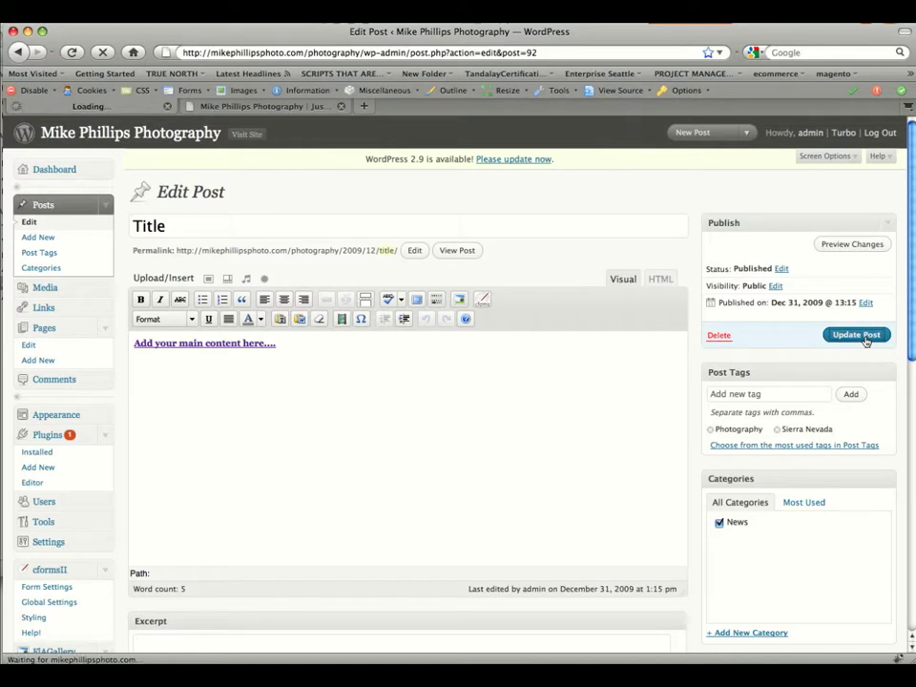